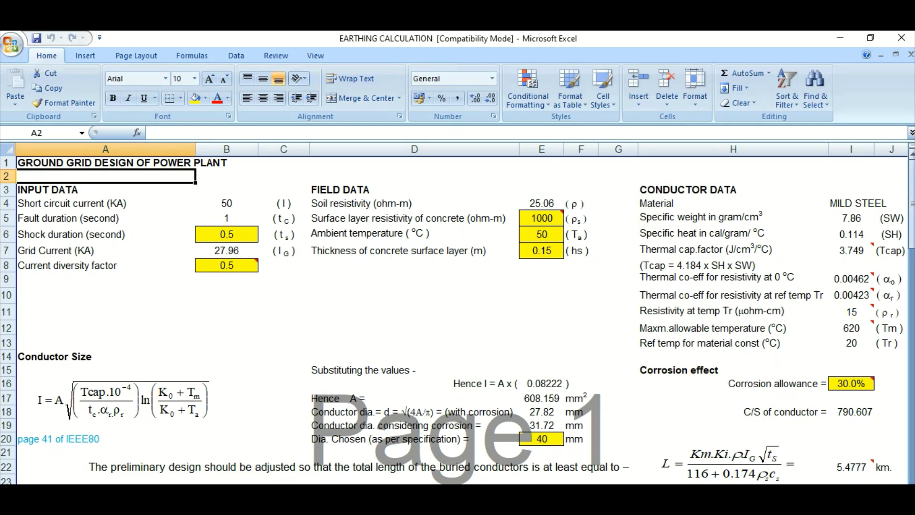
# Look over the ground grid design sheet down to the powerhouse area data and calculation sections, ending back at the input data.
pyautogui.moveTo(912, 224); pyautogui.dragTo(912, 282)
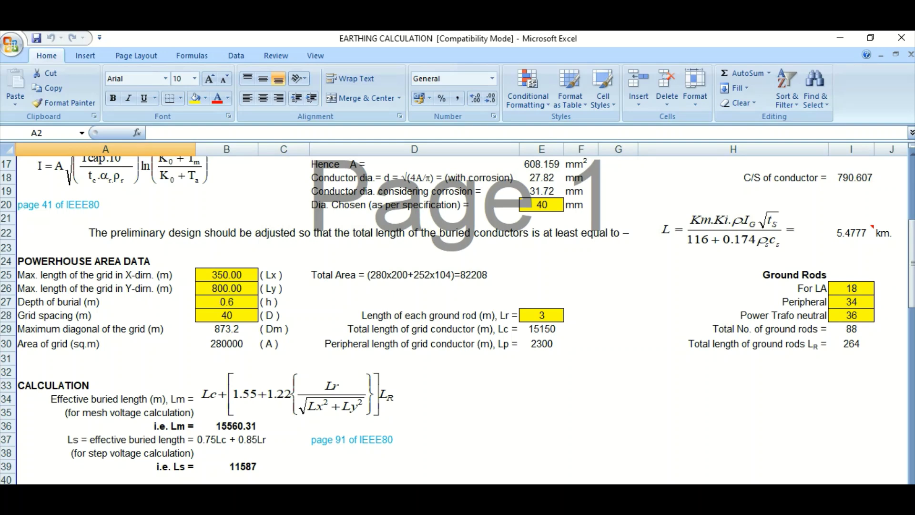
pyautogui.moveTo(912, 263); pyautogui.dragTo(911, 244)
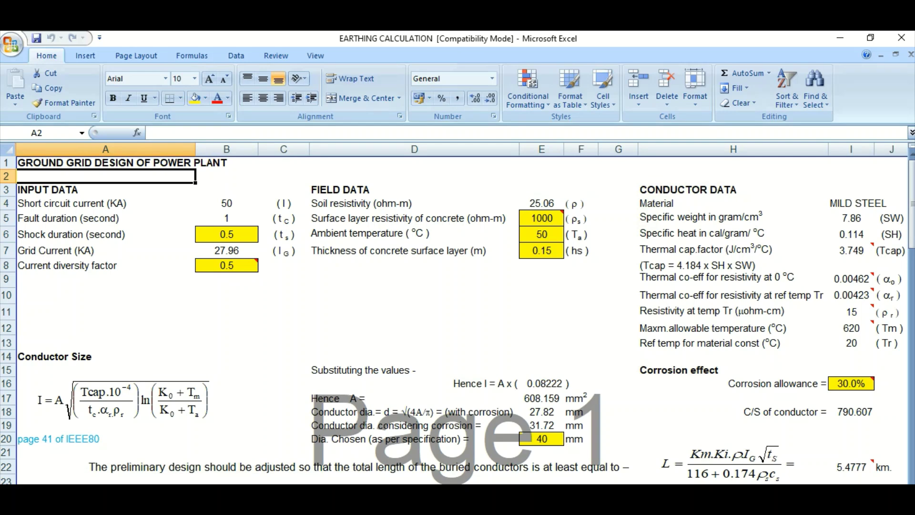
pyautogui.press('Down')
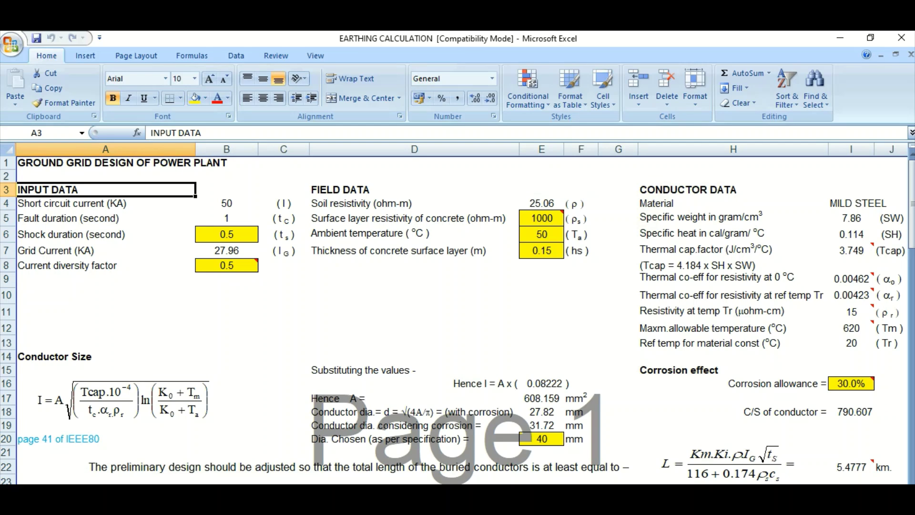
pyautogui.press('Down')
pyautogui.press('Down')
pyautogui.press('Down')
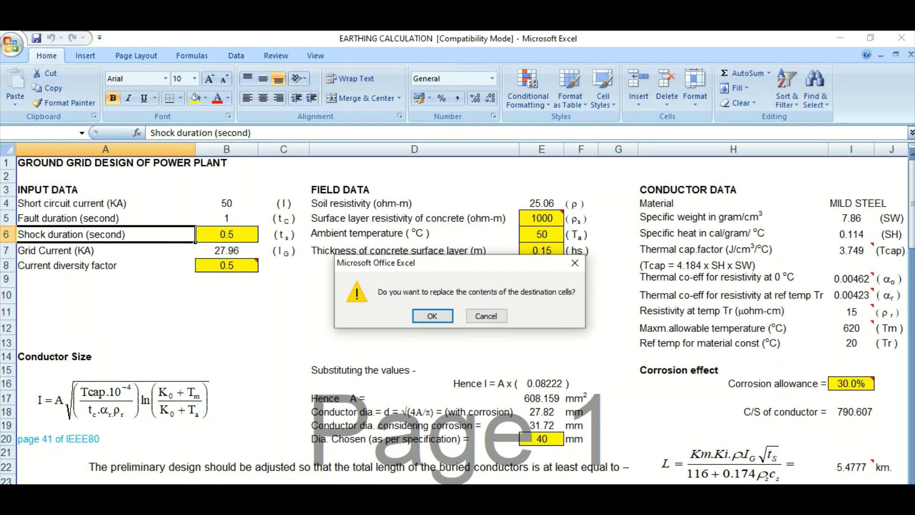
pyautogui.click(574, 263)
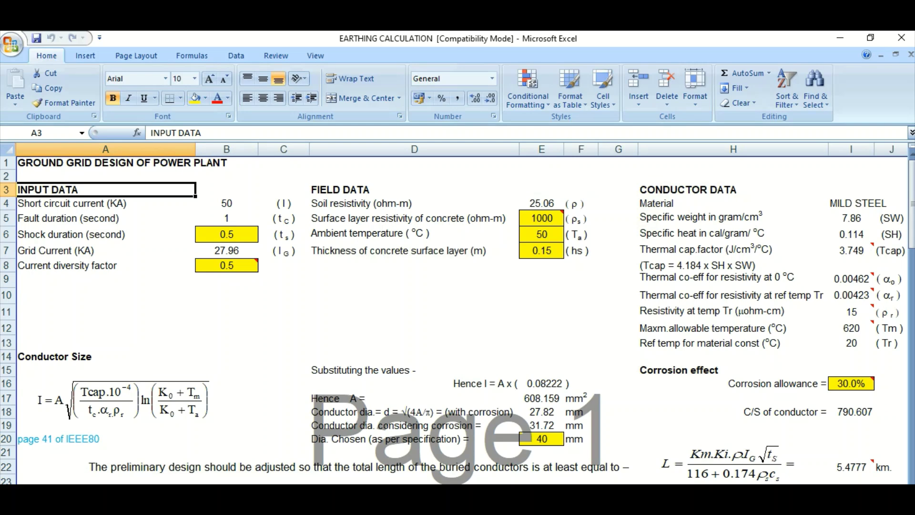
# Examine the short circuit current, fault duration and shock duration entries in the input data.
pyautogui.click(105, 203)
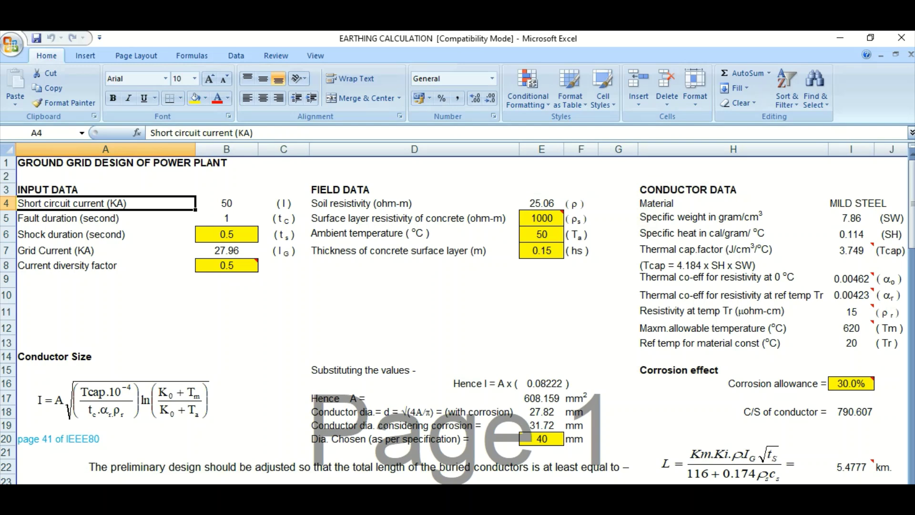
pyautogui.click(226, 203)
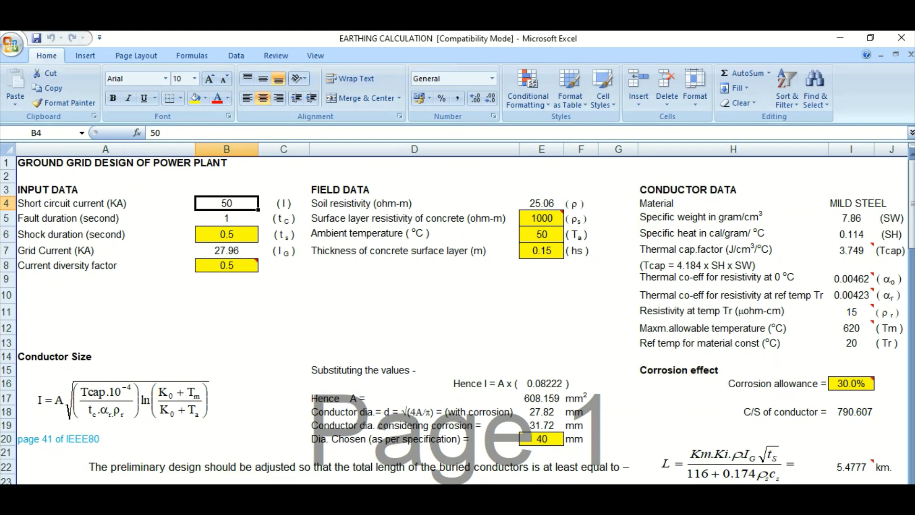
pyautogui.click(227, 218)
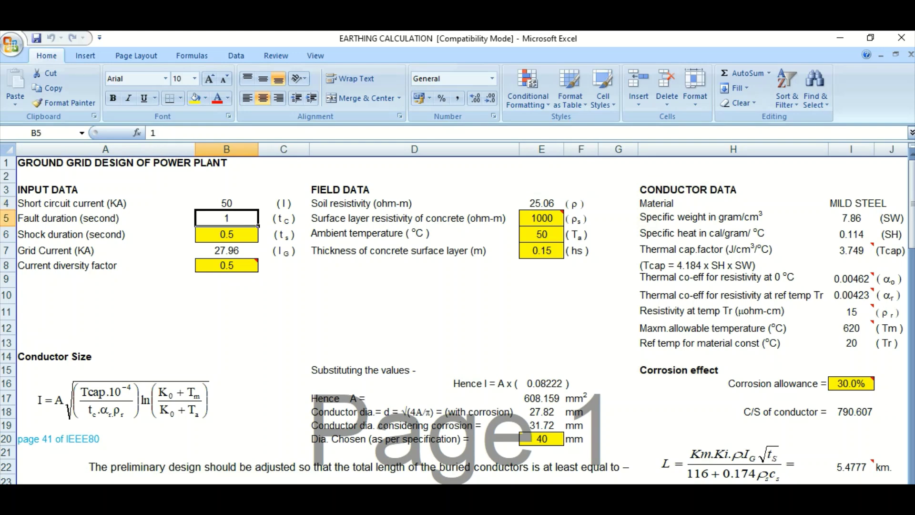
pyautogui.click(226, 203)
pyautogui.click(226, 218)
pyautogui.click(227, 234)
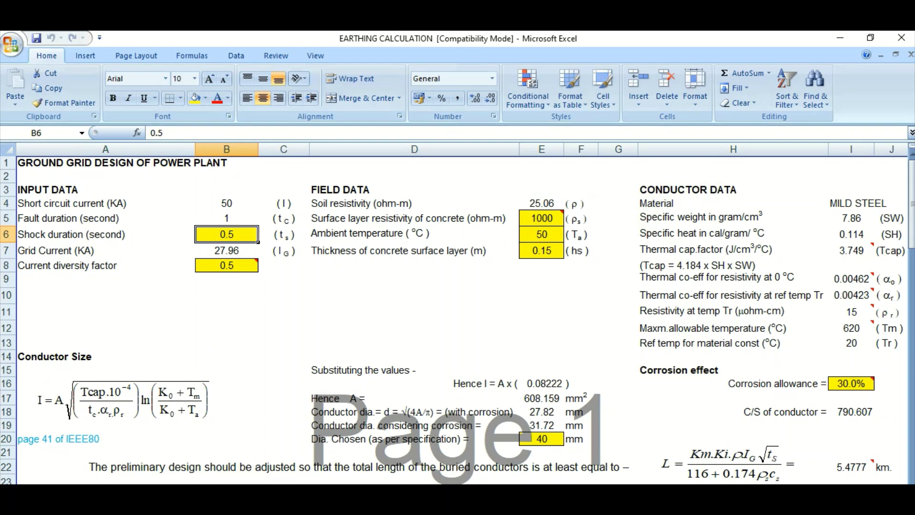
# Review the symbols for the input data quantities in column C and inspect the grid current formula in B7.
pyautogui.click(283, 234)
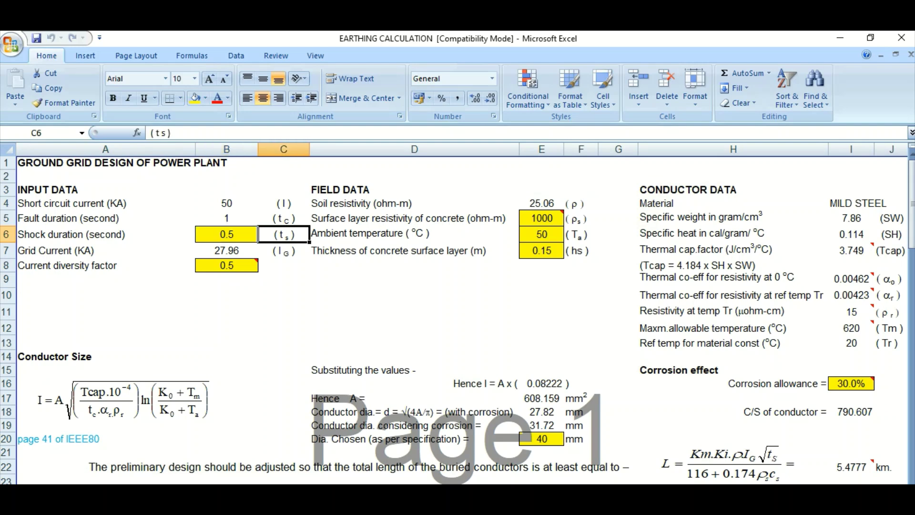
pyautogui.press('Up')
pyautogui.press('Up')
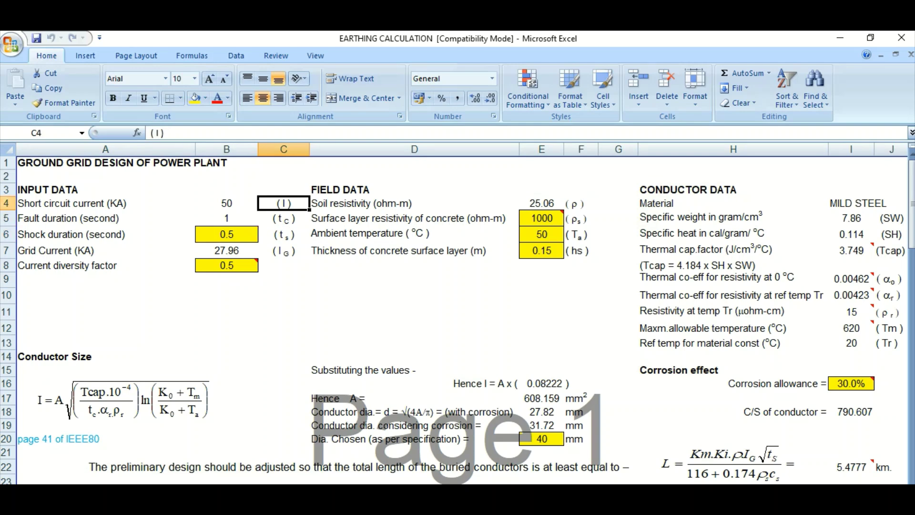
pyautogui.press('Down')
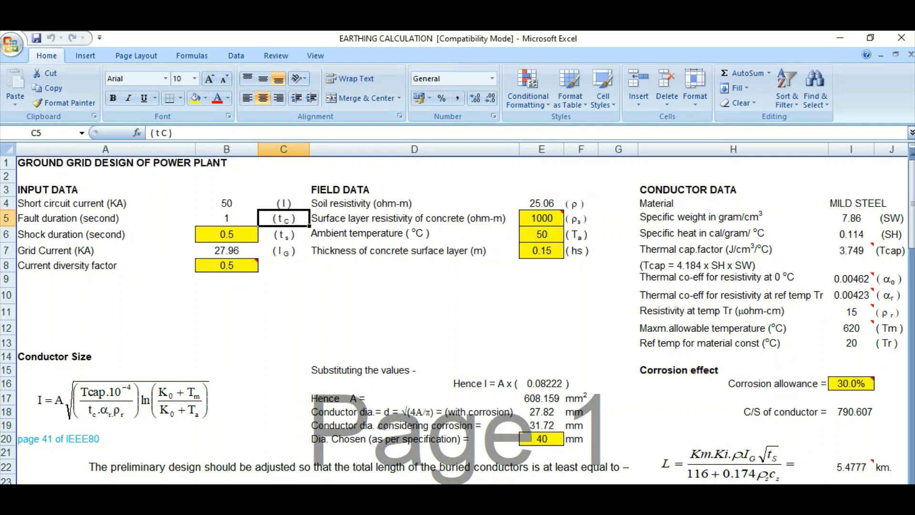
pyautogui.press('Down')
pyautogui.press('Down')
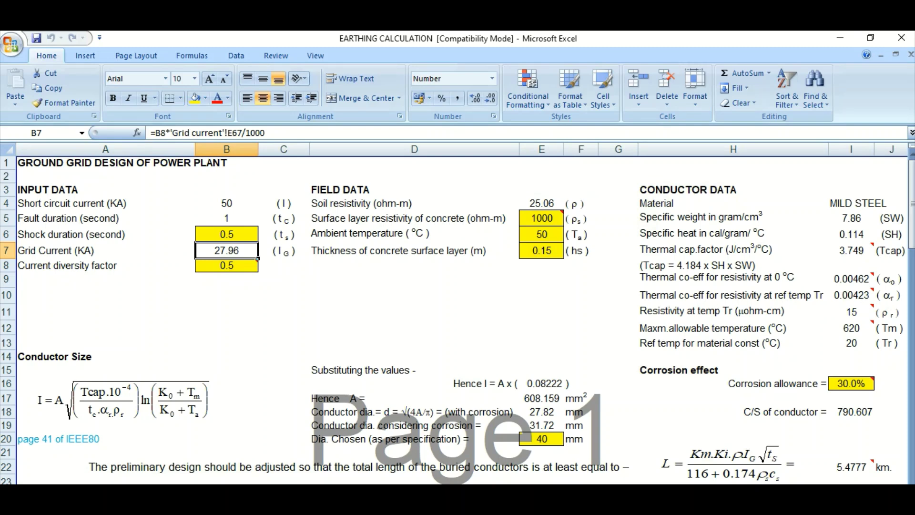
# Open the Grid current sheet and examine the sequence network diagram for the SLG fault at the 400 kV bus from its title.
pyautogui.hotkey('ctrl', 'pagedown')
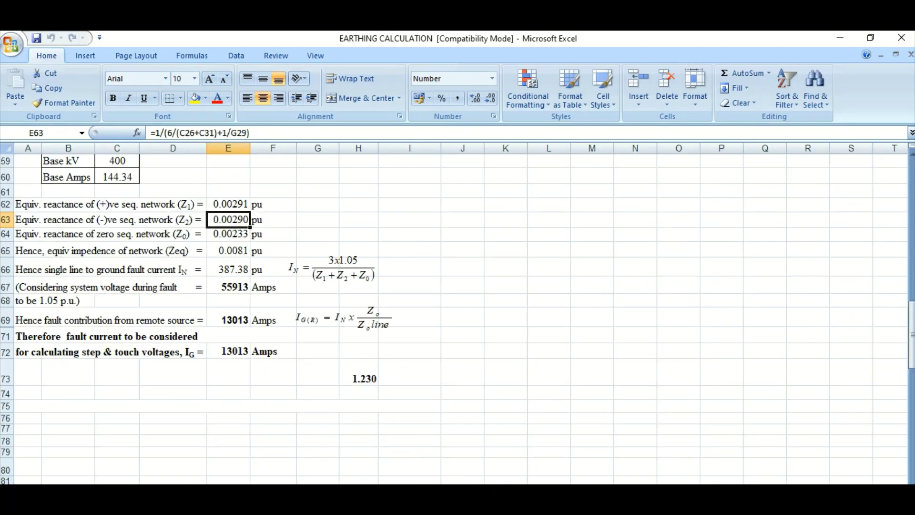
pyautogui.press('Up')
pyautogui.press('Up')
pyautogui.press('Up')
pyautogui.press('Up')
pyautogui.press('Up')
pyautogui.press('Up')
pyautogui.press('Up')
pyautogui.press('Up')
pyautogui.press('Up')
pyautogui.press('Up')
pyautogui.press('Up')
pyautogui.press('Up')
pyautogui.press('Up')
pyautogui.press('Up')
pyautogui.press('Up')
pyautogui.press('Up')
pyautogui.press('Up')
pyautogui.press('Up')
pyautogui.press('Up')
pyautogui.press('Up')
pyautogui.press('Up')
pyautogui.press('Up')
pyautogui.press('Up')
pyautogui.press('Up')
pyautogui.press('Up')
pyautogui.press('Up')
pyautogui.press('Up')
pyautogui.press('Up')
pyautogui.press('Up')
pyautogui.press('Up')
pyautogui.press('Up')
pyautogui.press('Up')
pyautogui.press('Up')
pyautogui.press('Up')
pyautogui.press('Up')
pyautogui.press('Up')
pyautogui.press('Up')
pyautogui.press('Up')
pyautogui.press('Up')
pyautogui.press('Up')
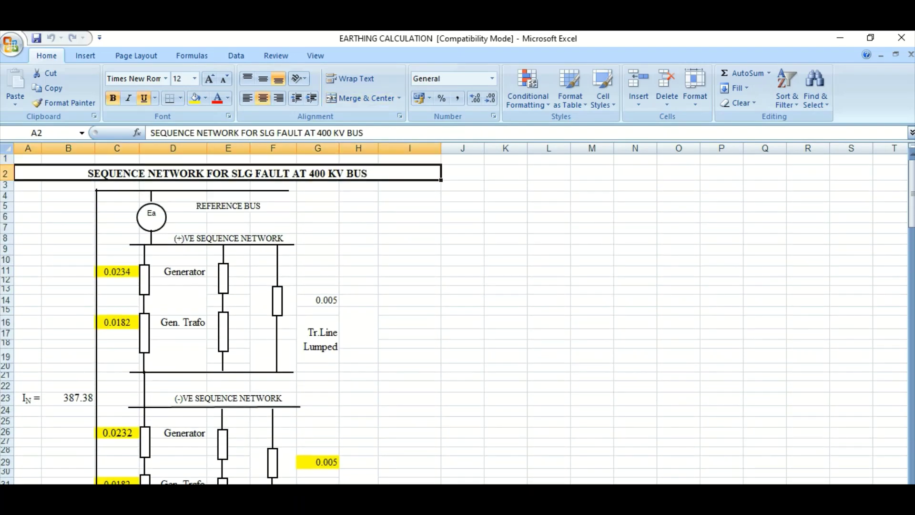
pyautogui.press('Down')
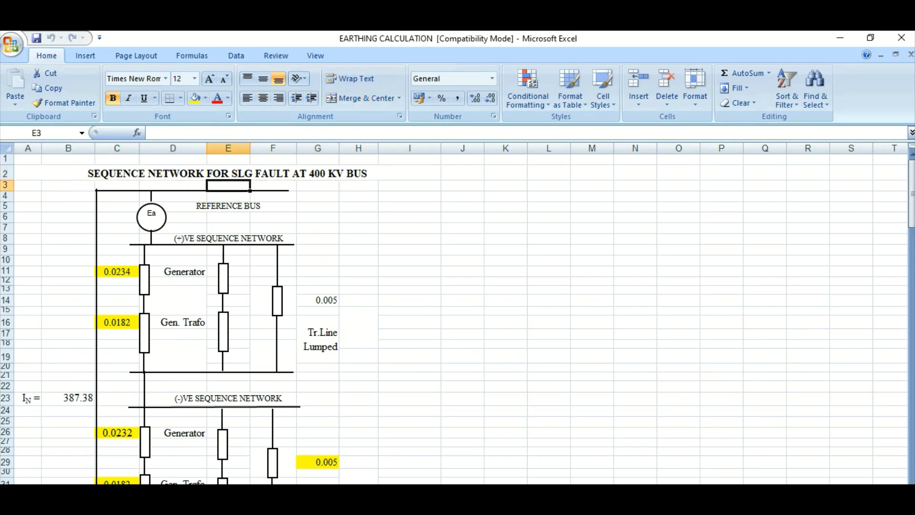
pyautogui.press('Down')
pyautogui.press('Down')
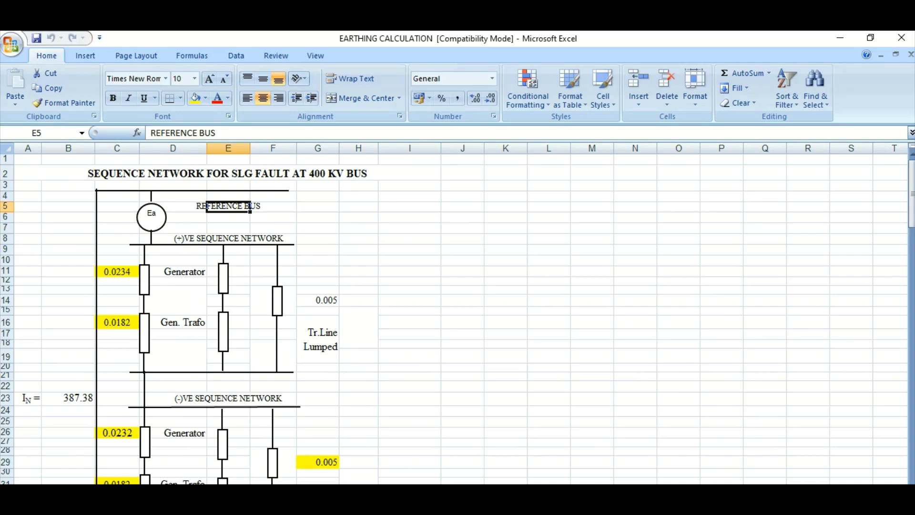
# Examine the rest of the Grid current sheet down to the base values, sequence reactances and ground fault current calculation.
pyautogui.press('Right')
pyautogui.press('Right')
pyautogui.press('Right')
pyautogui.press('Down')
pyautogui.press('Down')
pyautogui.press('Down')
pyautogui.press('Down')
pyautogui.press('Down')
pyautogui.press('Down')
pyautogui.press('Down')
pyautogui.press('Down')
pyautogui.press('Down')
pyautogui.press('Down')
pyautogui.press('Down')
pyautogui.press('Down')
pyautogui.press('Down')
pyautogui.press('Down')
pyautogui.press('Down')
pyautogui.press('Down')
pyautogui.press('Down')
pyautogui.press('Down')
pyautogui.press('Down')
pyautogui.press('Down')
pyautogui.press('Down')
pyautogui.press('Down')
pyautogui.press('Down')
pyautogui.press('Down')
pyautogui.press('Down')
pyautogui.press('Down')
pyautogui.press('Down')
pyautogui.press('Down')
pyautogui.press('Down')
pyautogui.press('Down')
pyautogui.press('Down')
pyautogui.press('Down')
pyautogui.press('Down')
pyautogui.press('Down')
pyautogui.press('Down')
pyautogui.press('Down')
pyautogui.press('Down')
pyautogui.press('Down')
pyautogui.press('Down')
pyautogui.press('Down')
pyautogui.press('Down')
pyautogui.press('Down')
pyautogui.press('Down')
pyautogui.press('Down')
pyautogui.press('Down')
pyautogui.press('Down')
pyautogui.press('Down')
pyautogui.press('Down')
pyautogui.press('Down')
pyautogui.press('Down')
pyautogui.press('Down')
pyautogui.press('Down')
pyautogui.press('Down')
pyautogui.press('Down')
pyautogui.press('Down')
pyautogui.press('Down')
pyautogui.press('Down')
pyautogui.press('Down')
pyautogui.press('Down')
pyautogui.press('Down')
pyautogui.press('Down')
pyautogui.press('Down')
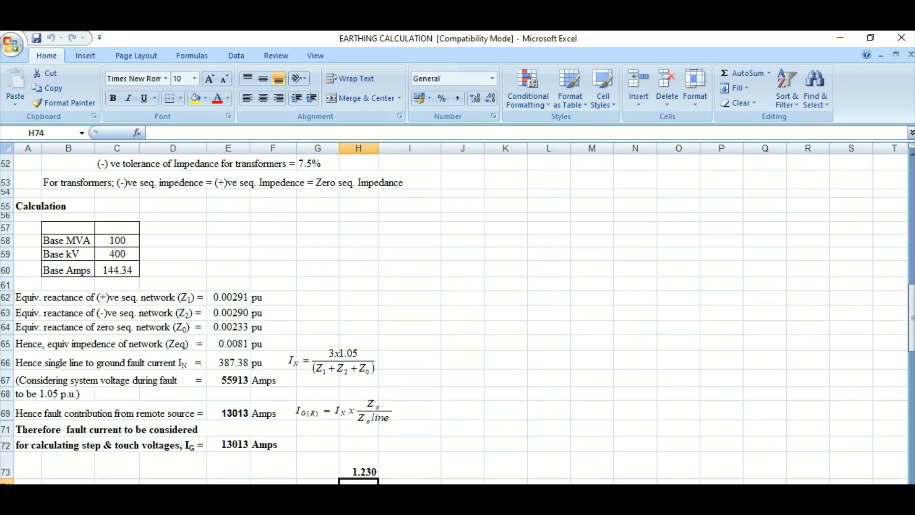
pyautogui.press('Down')
pyautogui.press('Down')
pyautogui.press('Down')
pyautogui.press('Down')
pyautogui.press('Down')
pyautogui.press('Down')
pyautogui.press('Down')
pyautogui.press('Down')
pyautogui.press('Down')
pyautogui.press('Down')
pyautogui.press('Down')
pyautogui.press('Up')
pyautogui.press('Up')
pyautogui.press('Up')
pyautogui.press('Up')
pyautogui.press('Up')
pyautogui.press('Up')
pyautogui.press('Up')
pyautogui.press('Up')
pyautogui.press('Up')
pyautogui.press('Up')
pyautogui.press('Up')
pyautogui.press('Up')
pyautogui.press('Up')
pyautogui.press('Up')
pyautogui.press('Up')
pyautogui.press('Up')
pyautogui.press('Up')
pyautogui.press('Up')
pyautogui.press('Up')
pyautogui.press('Up')
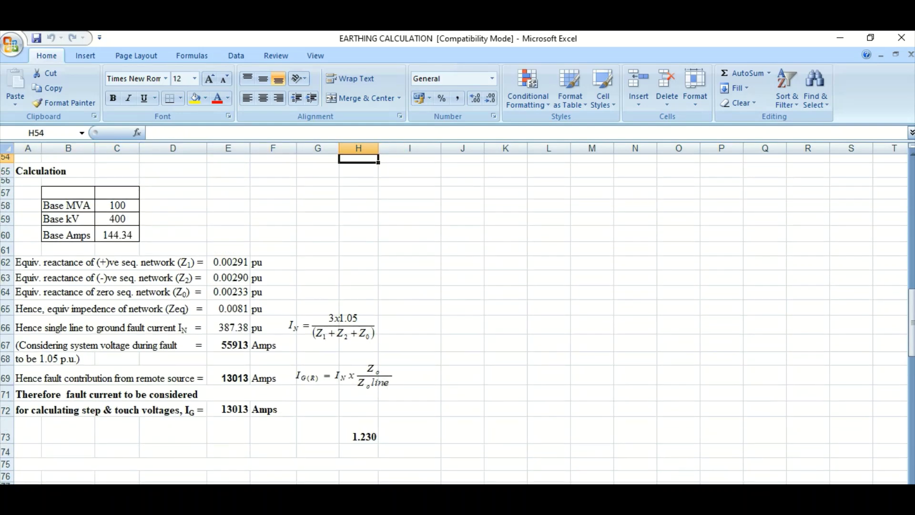
# Return to the ground grid design sheet and examine the current diversity factor together with the grid current formula that uses it.
pyautogui.hotkey('ctrl', 'pageup')
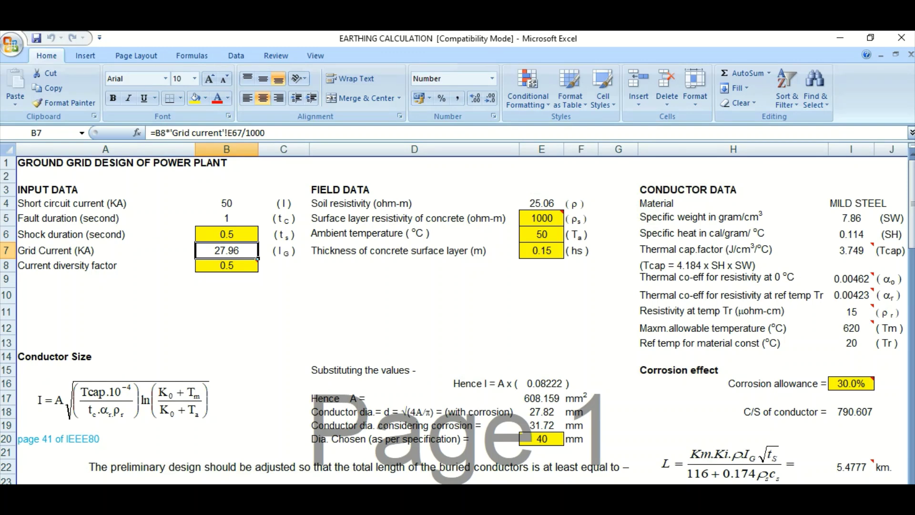
pyautogui.click(227, 265)
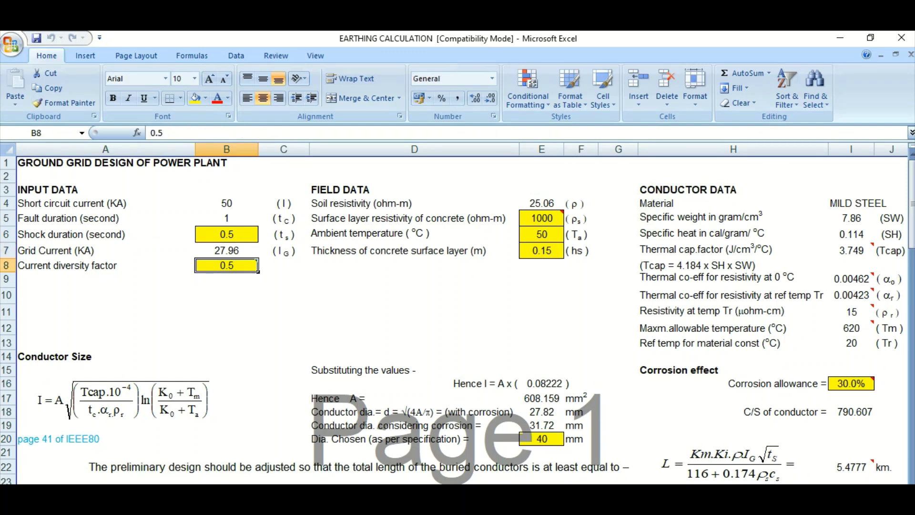
pyautogui.press('Up')
pyautogui.press('Up')
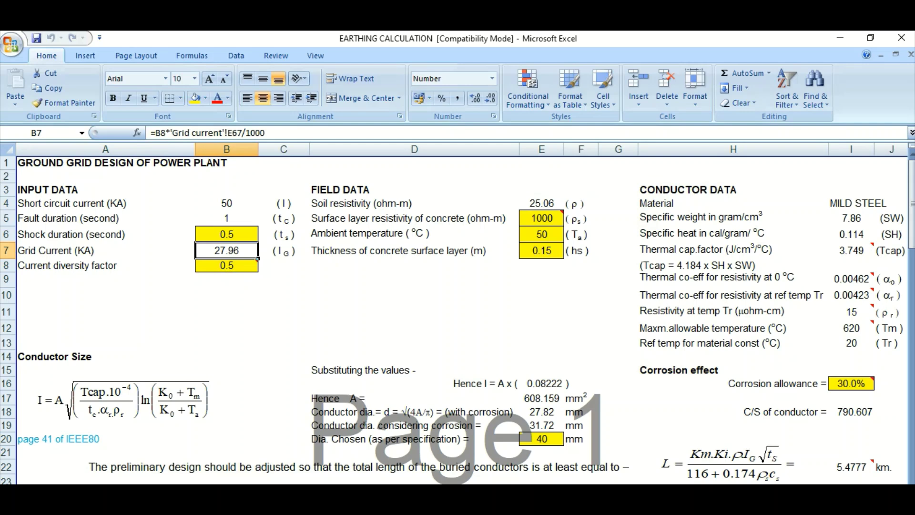
pyautogui.press('Down')
pyautogui.press('Down')
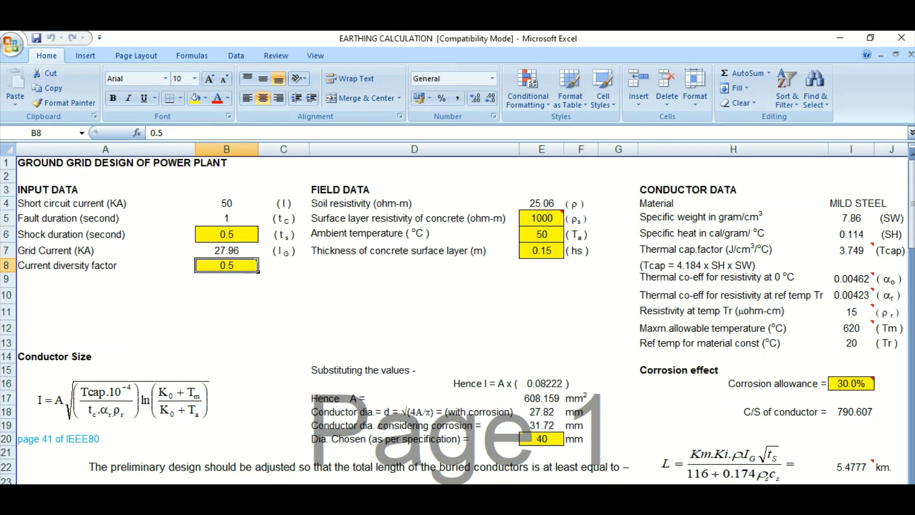
pyautogui.moveTo(239, 265)
# Examine the soil resistivity, concrete surface layer resistivity and ambient temperature entries in the field data.
pyautogui.click(542, 203)
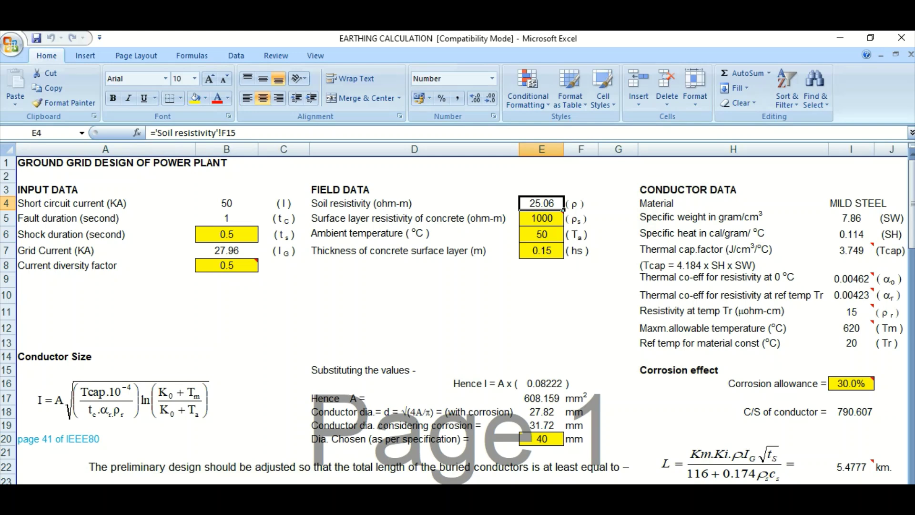
pyautogui.click(542, 218)
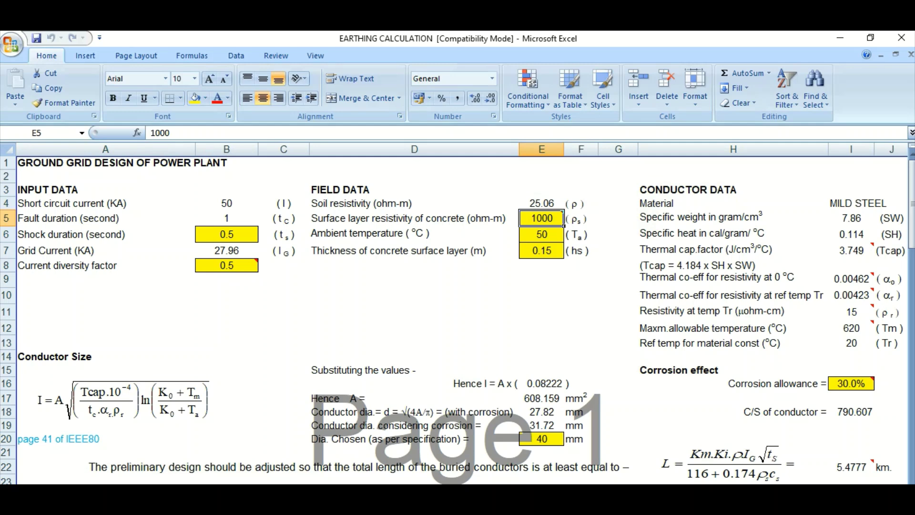
pyautogui.moveTo(566, 207)
pyautogui.click(541, 234)
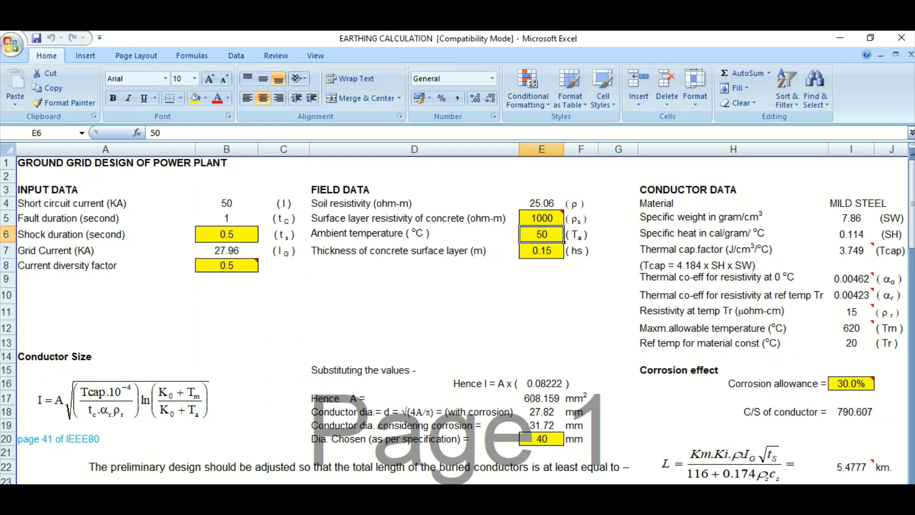
# Examine the concrete surface layer thickness and the conductor data entries from the material down to the reference temperature.
pyautogui.click(541, 250)
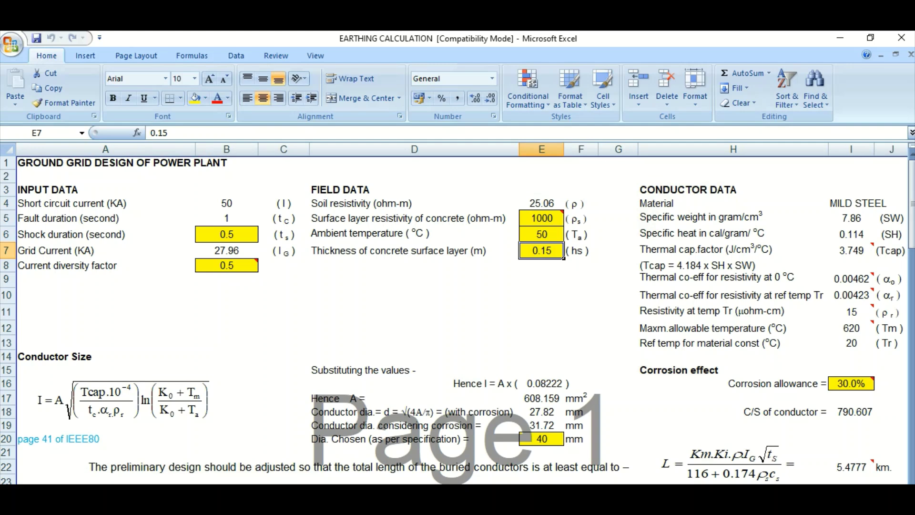
pyautogui.click(851, 218)
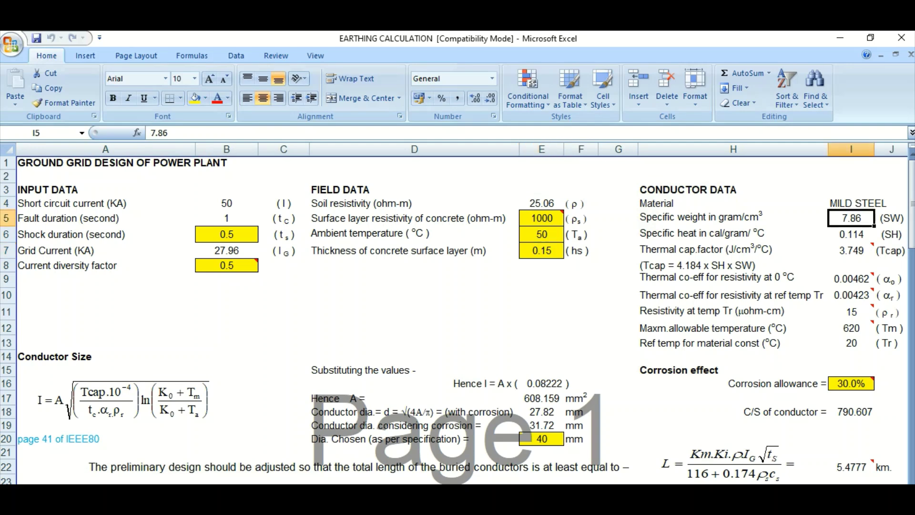
pyautogui.click(872, 203)
pyautogui.press('Down')
pyautogui.press('Down')
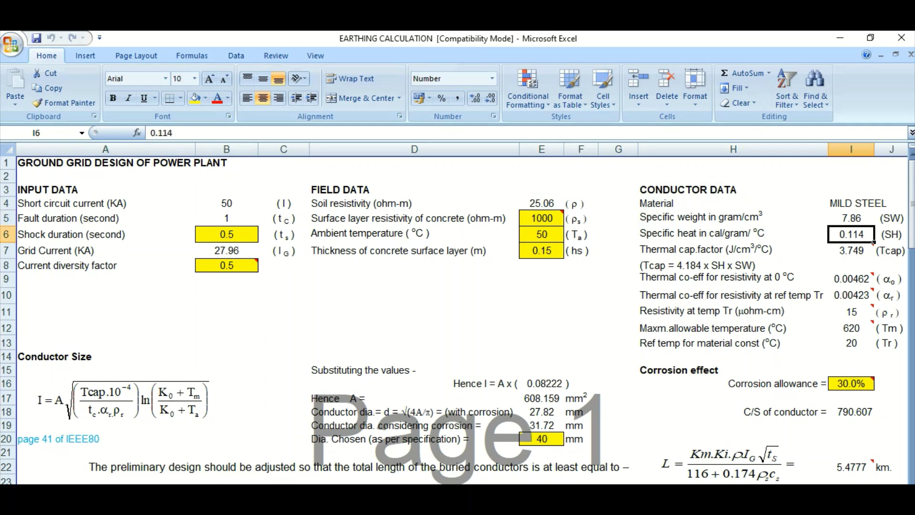
pyautogui.press('Down')
pyautogui.press('Down')
pyautogui.press('Down')
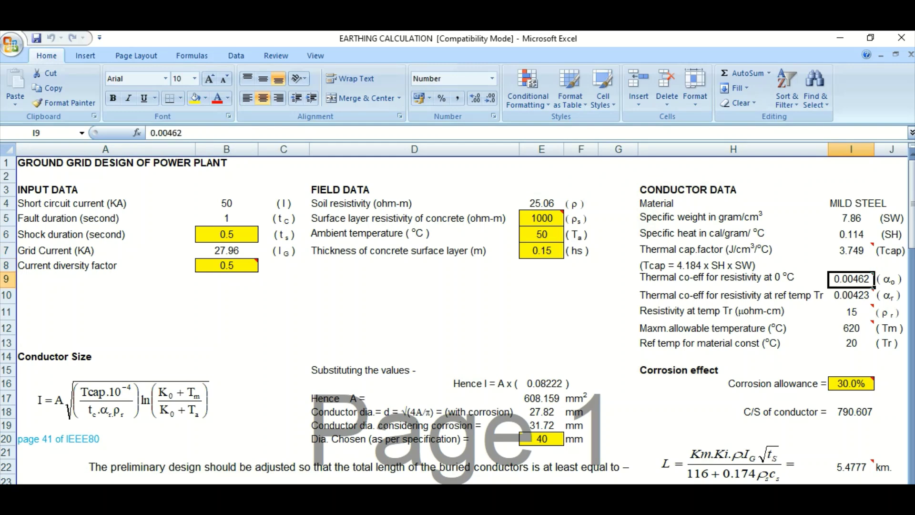
pyautogui.press('Down')
pyautogui.press('Down')
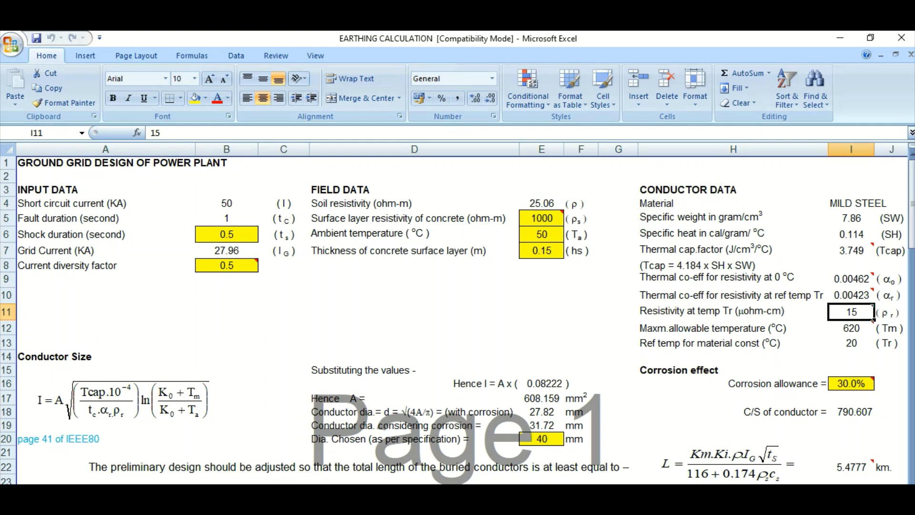
pyautogui.press('Down')
pyautogui.press('Down')
# Recheck the conductor data around the thermal capacity factor and the reference temperature, finishing on the conductor material.
pyautogui.press('Up')
pyautogui.press('Up')
pyautogui.press('Up')
pyautogui.press('Up')
pyautogui.press('Up')
pyautogui.press('Up')
pyautogui.press('Up')
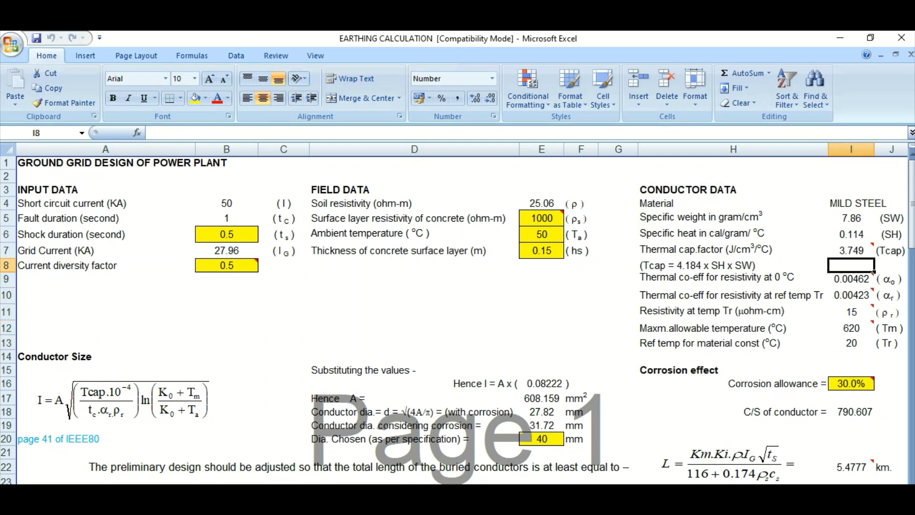
pyautogui.press('Up')
pyautogui.press('Down')
pyautogui.press('Down')
pyautogui.press('Down')
pyautogui.press('Down')
pyautogui.press('Down')
pyautogui.press('Down')
pyautogui.press('Down')
pyautogui.press('Down')
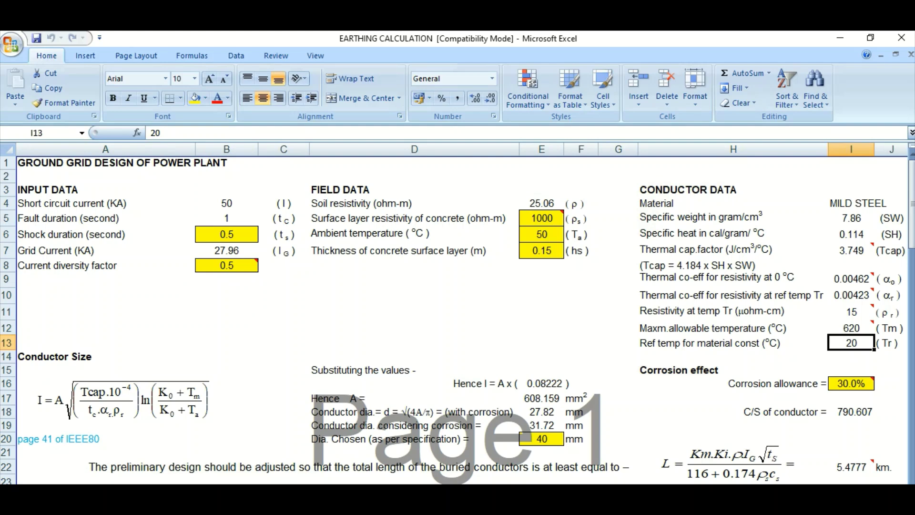
pyautogui.click(851, 203)
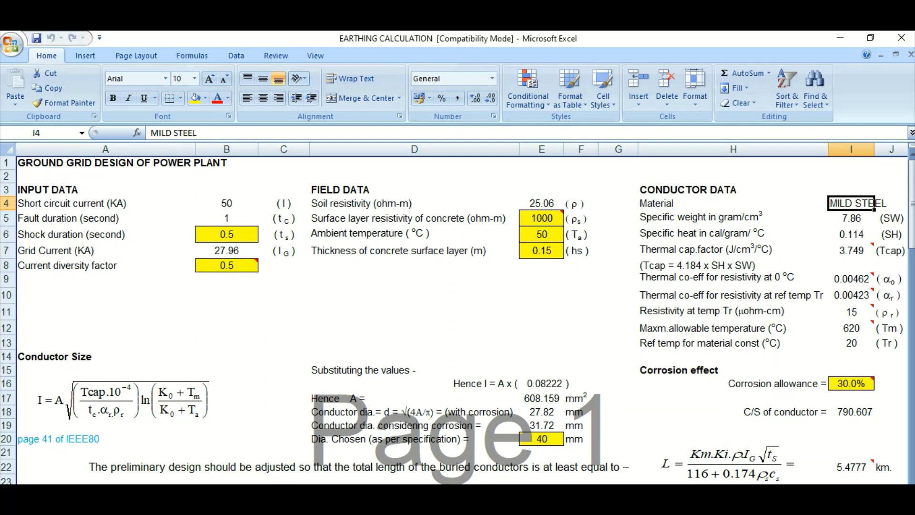
# Examine the Conductor Size section and its embedded equation for the current I.
pyautogui.click(106, 356)
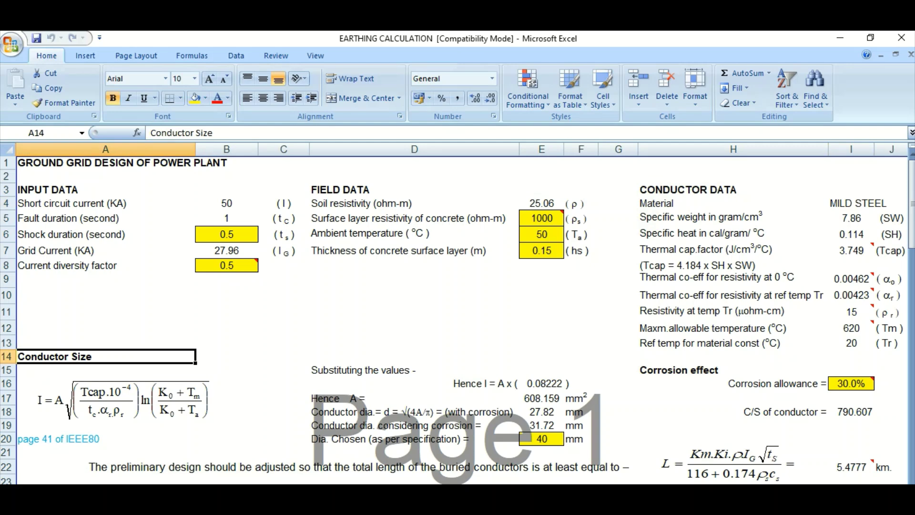
pyautogui.click(37, 400)
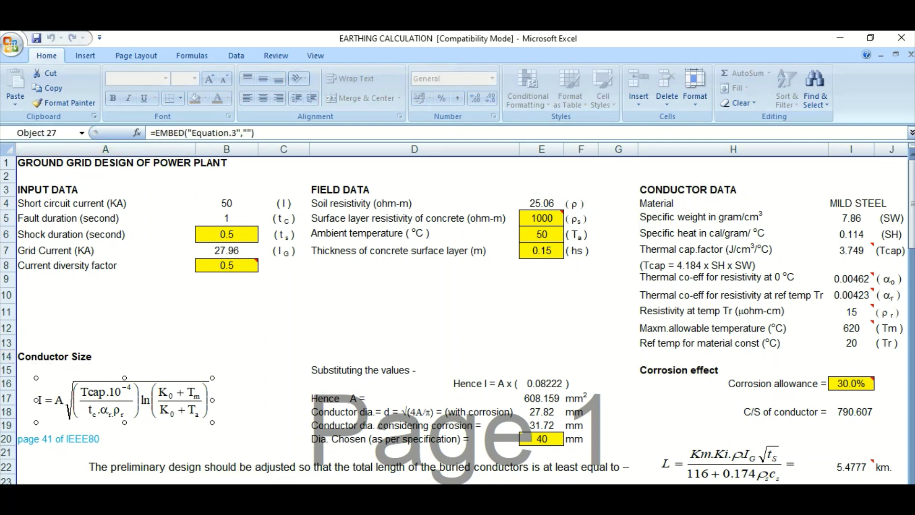
pyautogui.click(227, 383)
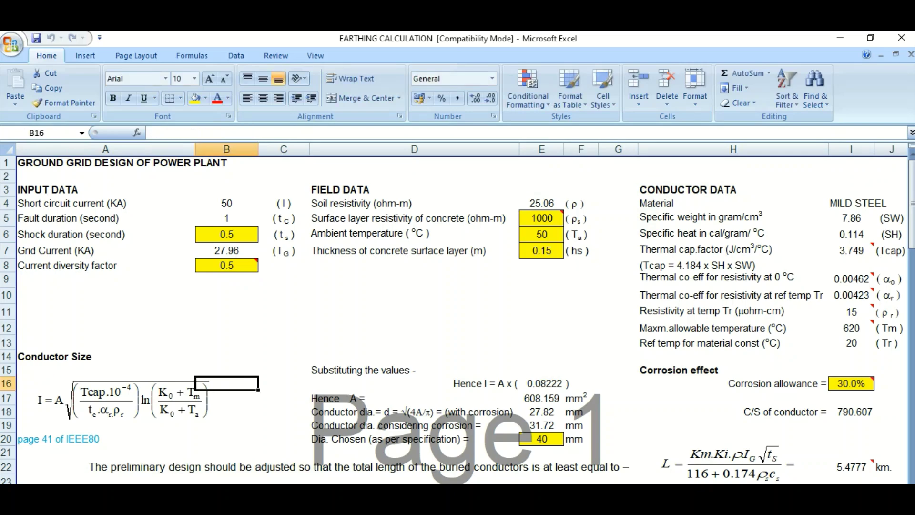
# Switch to Adobe Reader and examine Equation (37) and its variable definitions in section 11.3.1 Symmetrical currents.
pyautogui.hotkey('alt', 'Tab')
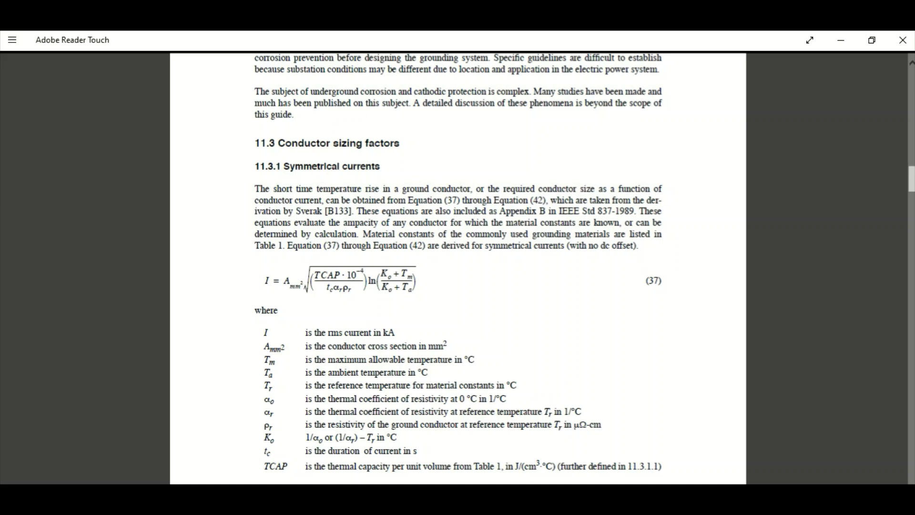
pyautogui.scroll(3, 402, 307)
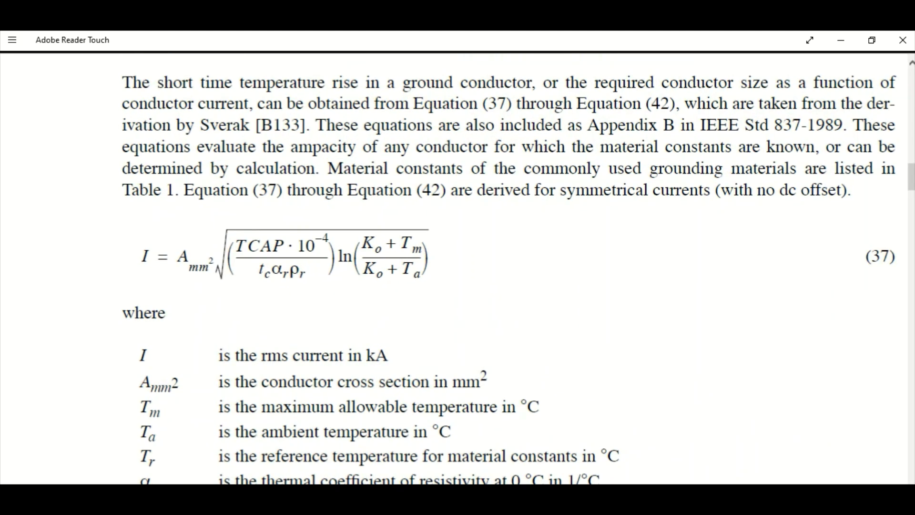
pyautogui.scroll(1, 286, 278)
pyautogui.scroll(-3, 286, 279)
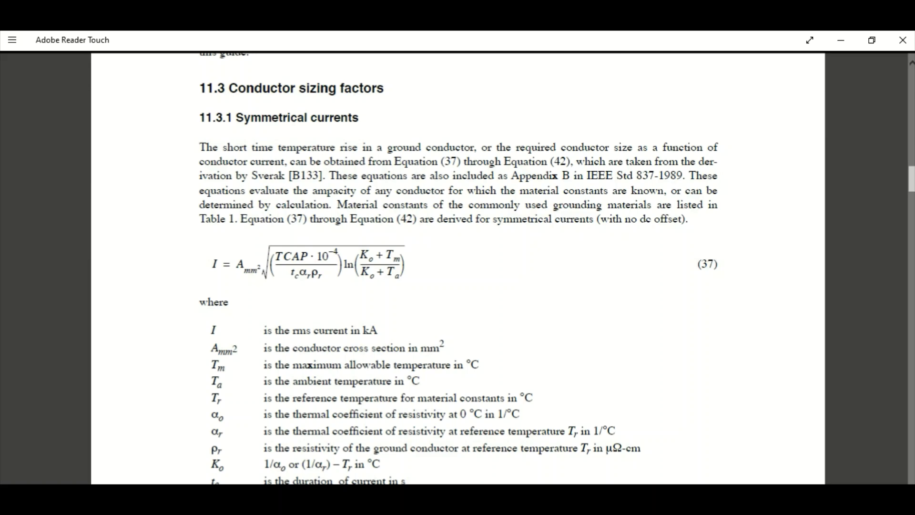
pyautogui.moveTo(411, 496)
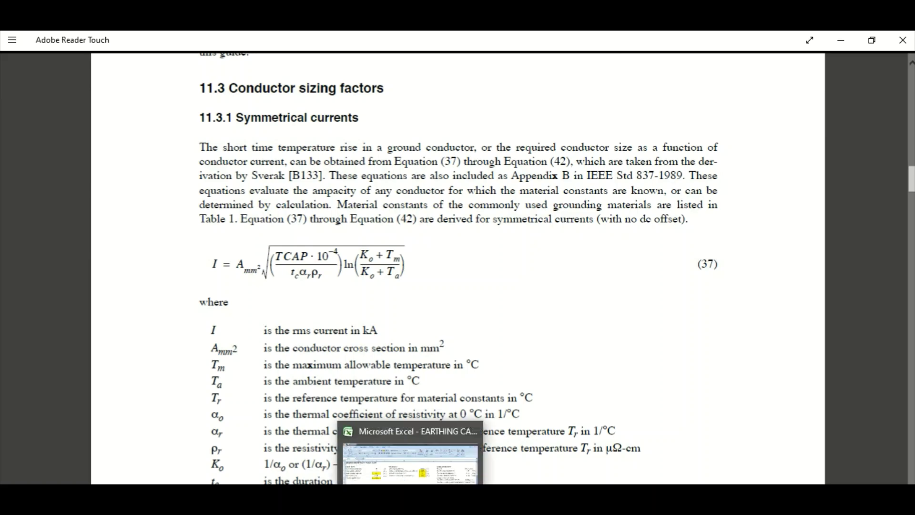
# Return to the Excel workbook and examine the substituted values with the formulas for conductor area and conductor diameter.
pyautogui.click(410, 460)
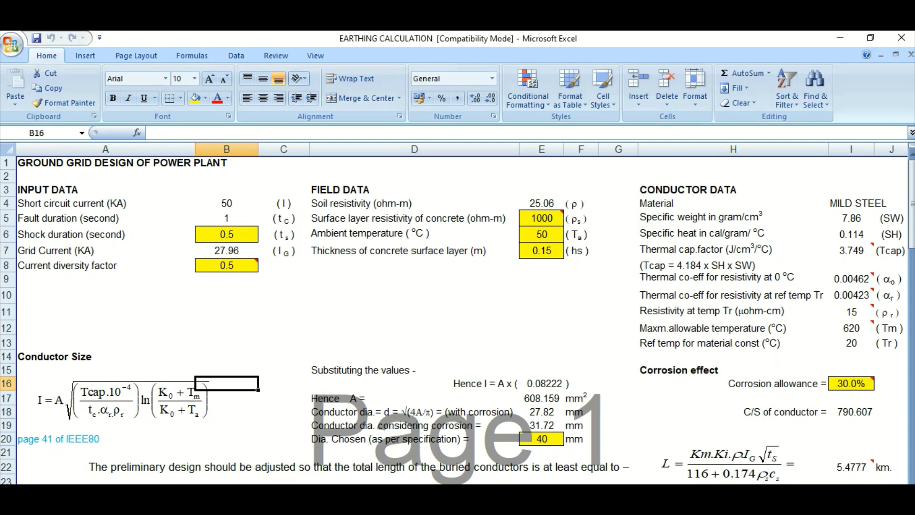
pyautogui.click(414, 370)
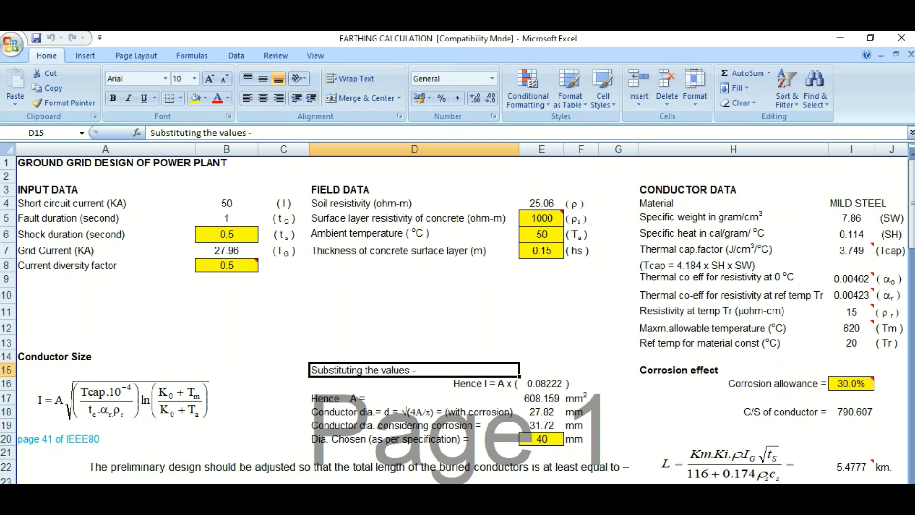
pyautogui.click(541, 398)
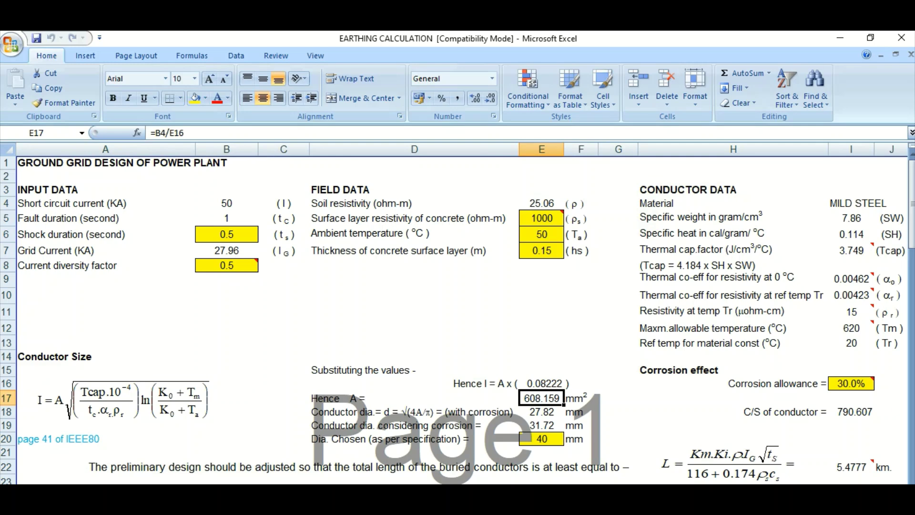
pyautogui.click(541, 412)
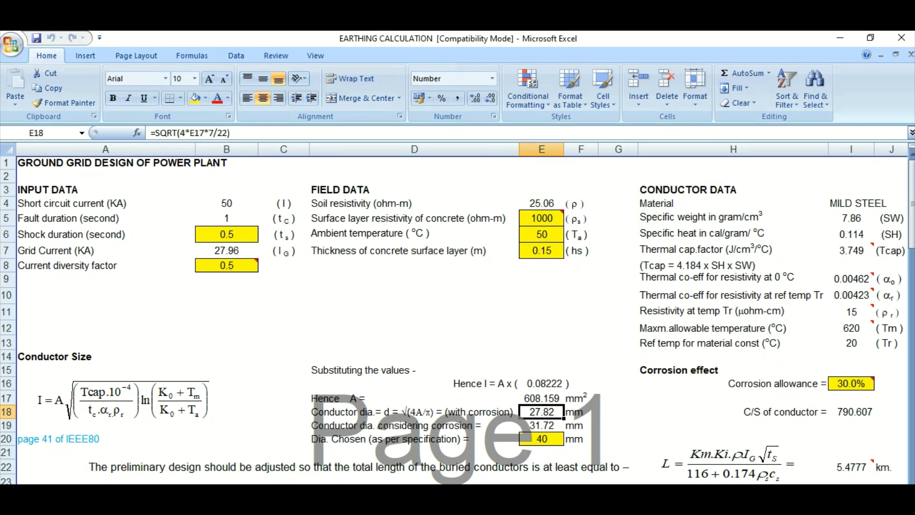
# Examine the corrosion allowance, the diameter and cross-section formulas that account for it, and the chosen conductor diameter.
pyautogui.click(874, 380)
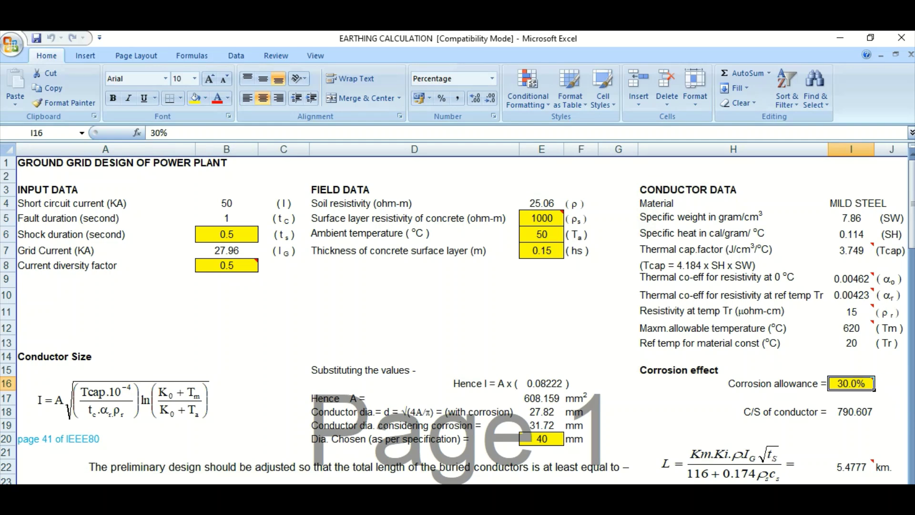
pyautogui.click(520, 427)
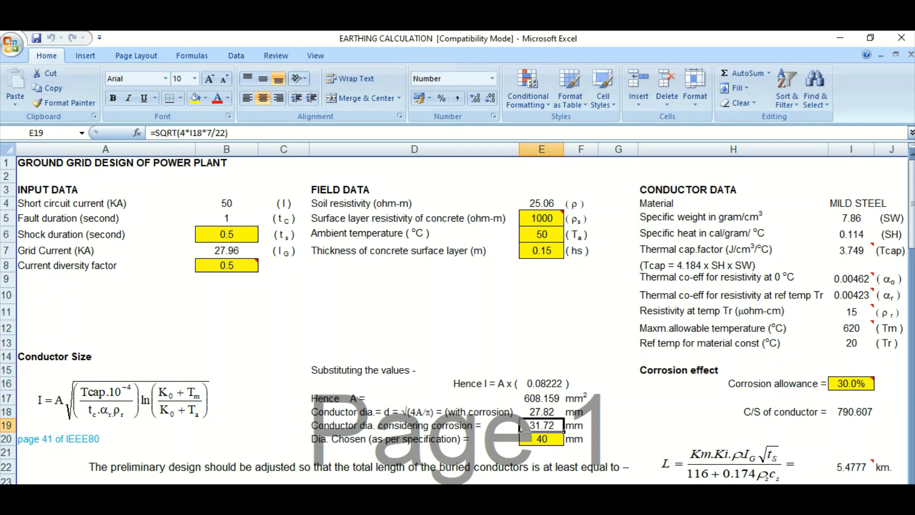
pyautogui.click(522, 439)
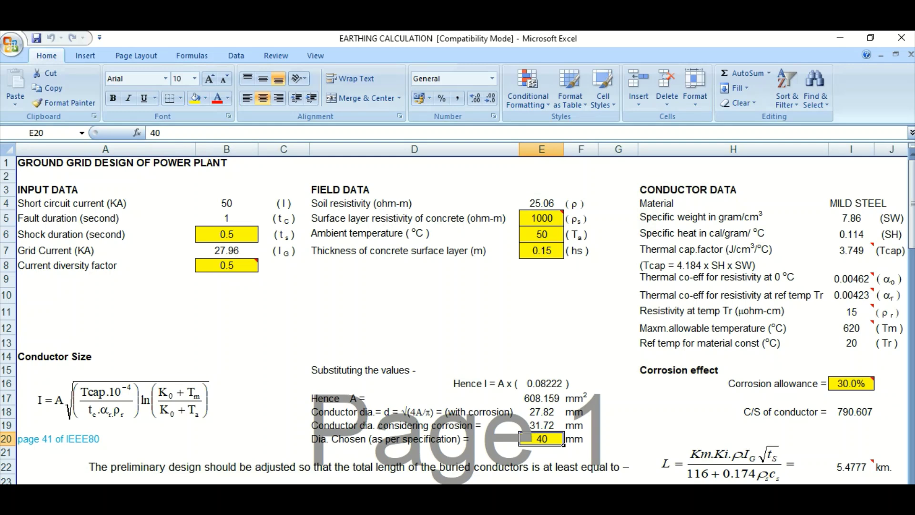
pyautogui.hotkey('alt', 'Tab')
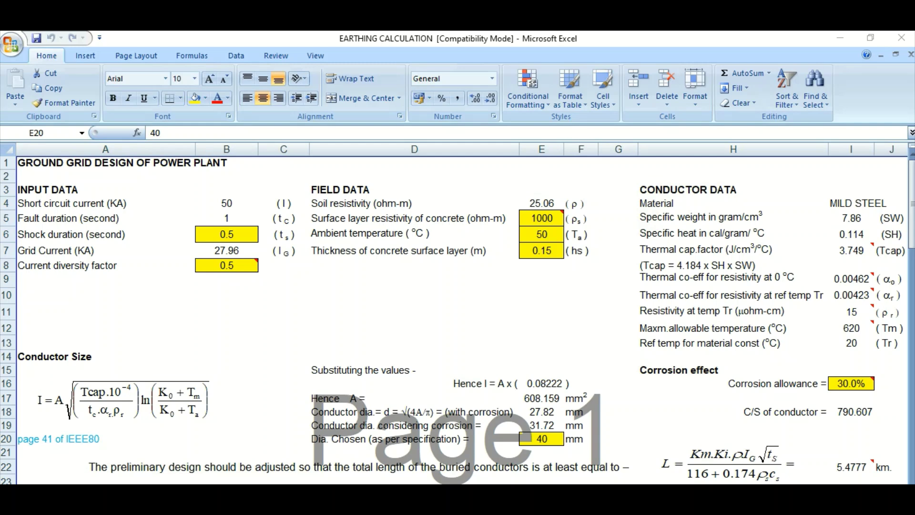
pyautogui.hotkey('alt', 'Tab')
pyautogui.click(851, 412)
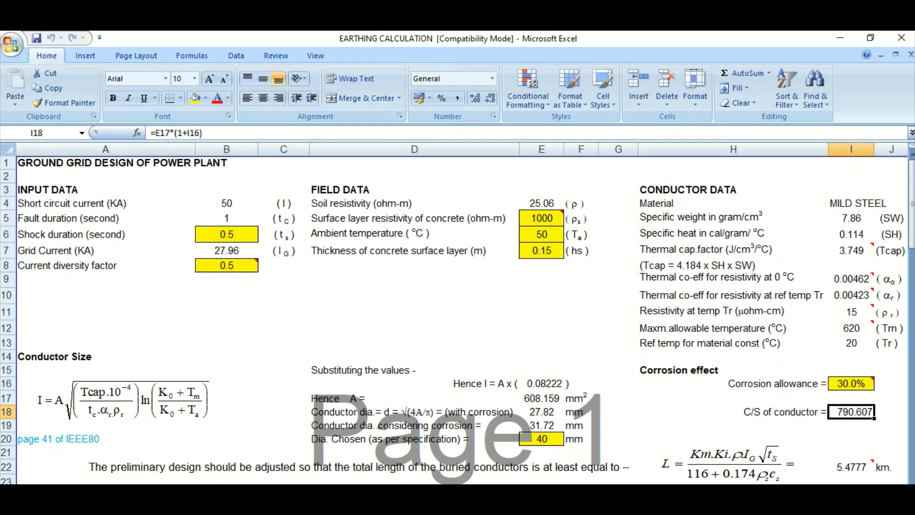
# Examine the minimum buried conductor length requirement together with its equation and the cell formula that computes it.
pyautogui.click(105, 467)
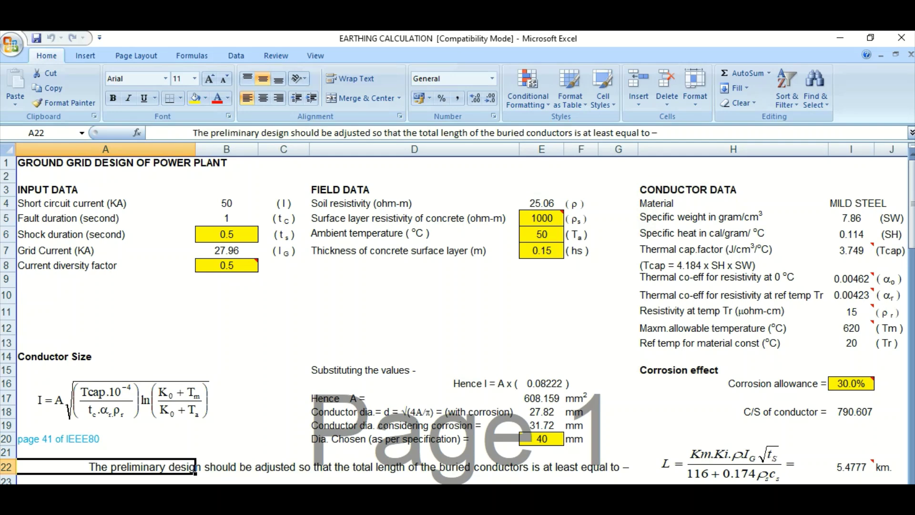
pyautogui.click(728, 463)
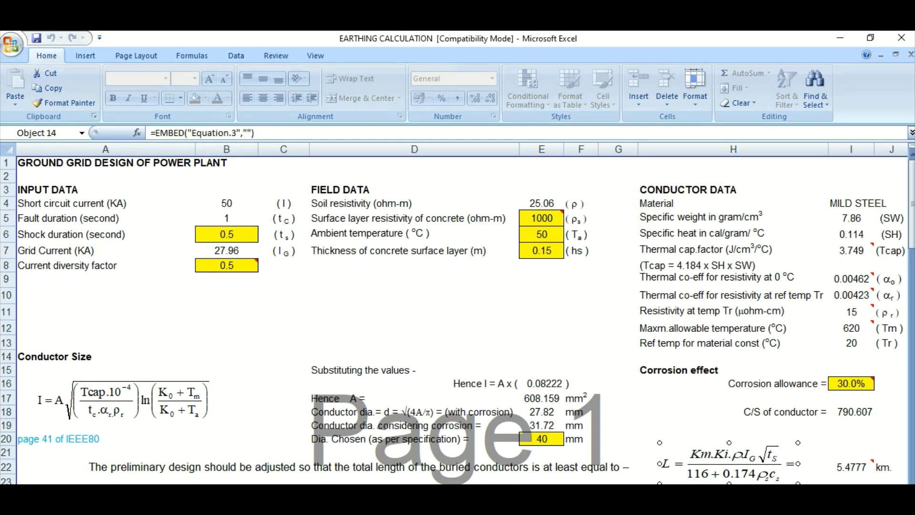
pyautogui.moveTo(877, 458)
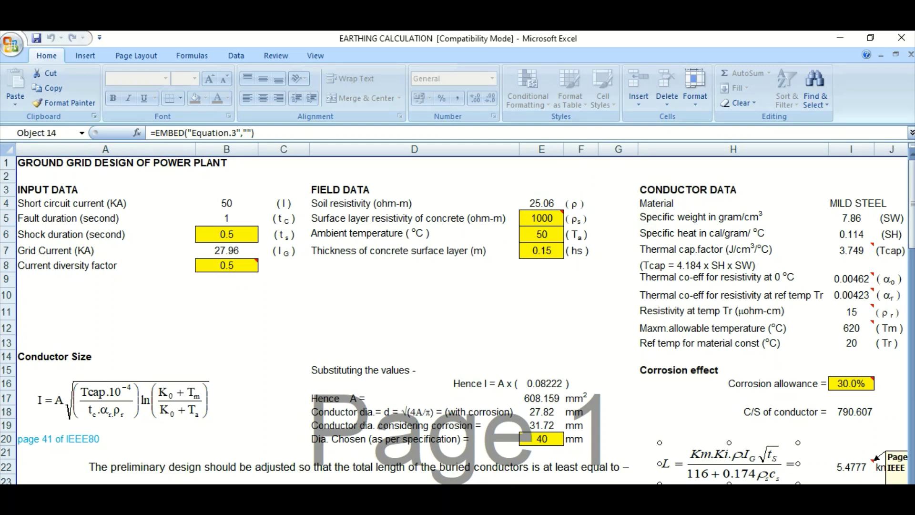
pyautogui.click(875, 460)
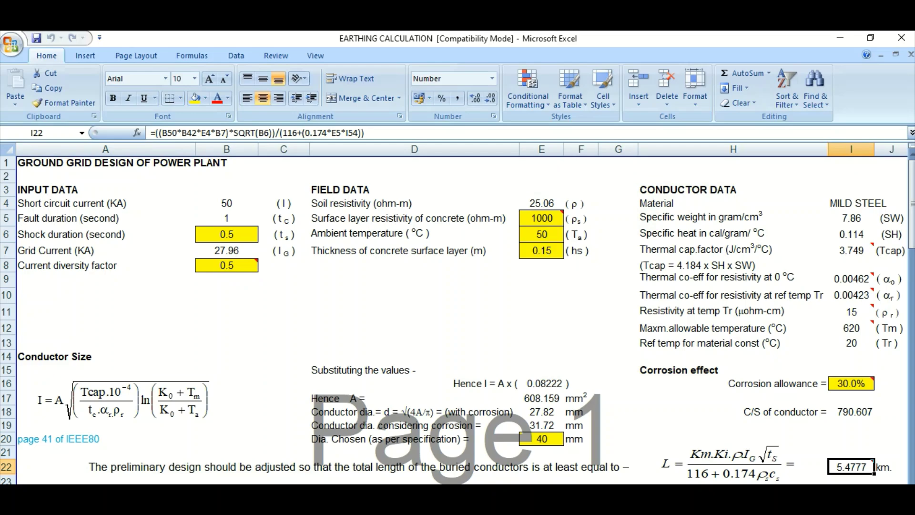
# Switch to Adobe Reader and read IEEE Std 80-2000 from section 11.3.1 through to section 11.3.3 Additional conductor sizing factors.
pyautogui.hotkey('alt', 'Tab')
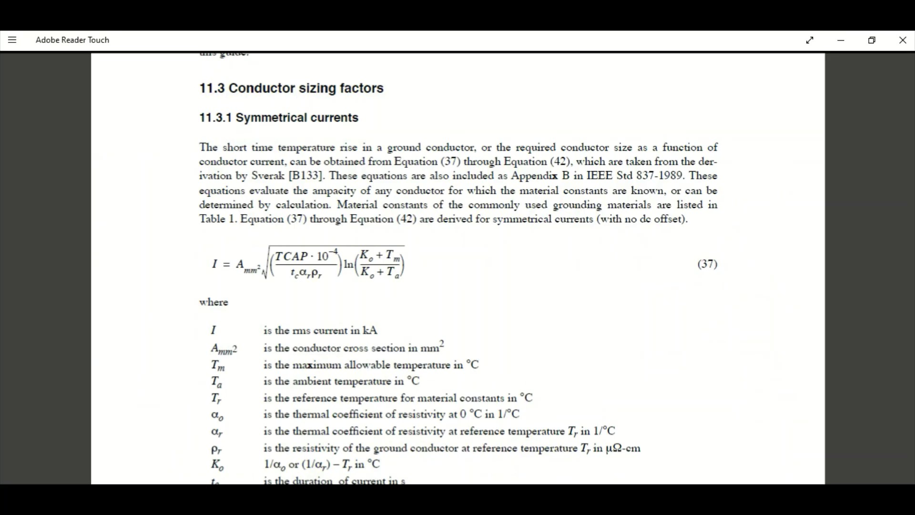
pyautogui.scroll(-15, 458, 267)
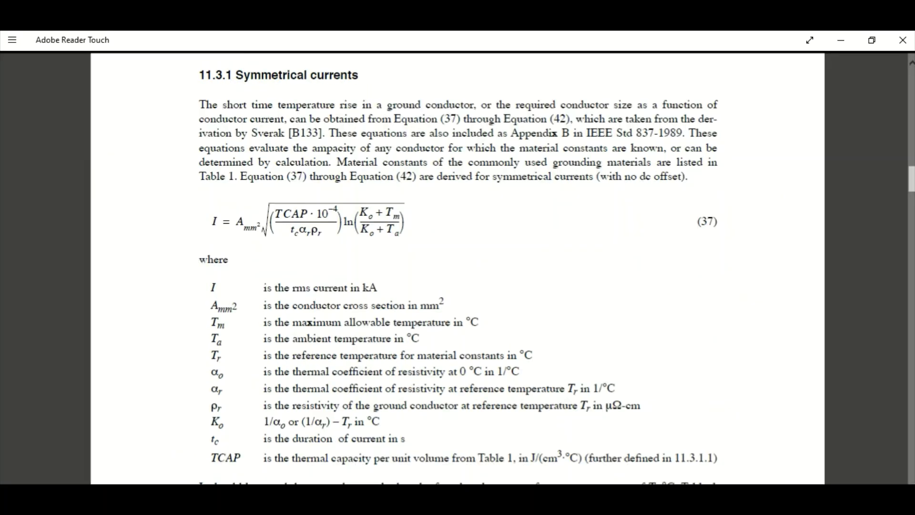
pyautogui.scroll(-20, 458, 267)
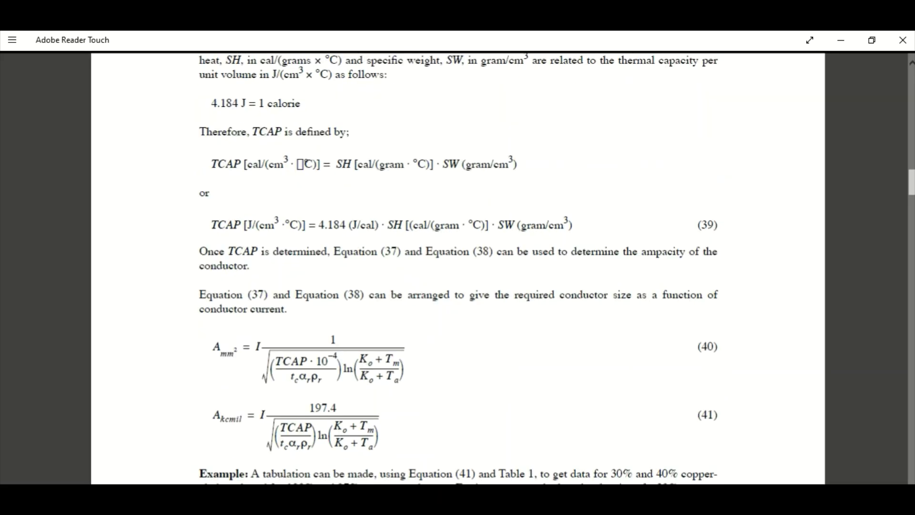
pyautogui.scroll(-8, 458, 267)
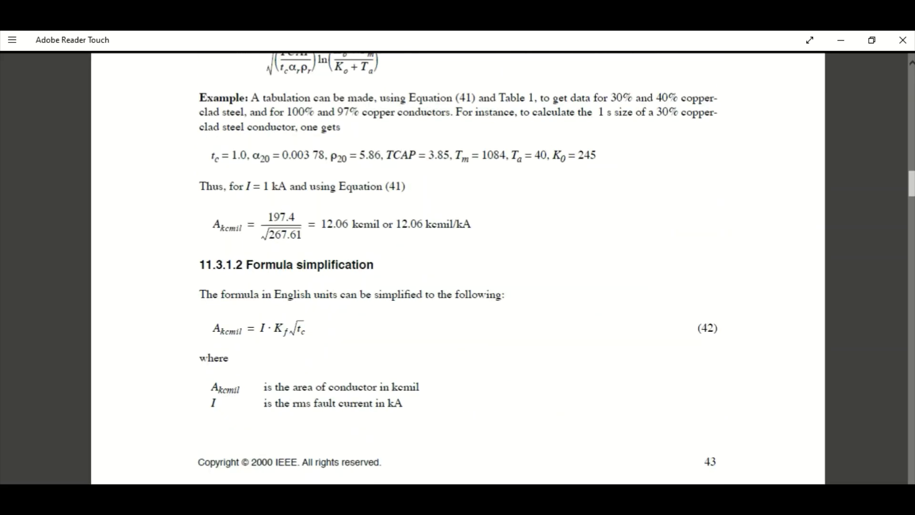
pyautogui.scroll(-20, 457, 267)
pyautogui.scroll(-10, 458, 267)
pyautogui.scroll(6, 458, 267)
pyautogui.scroll(-12, 457, 267)
pyautogui.scroll(-7, 458, 267)
pyautogui.scroll(-20, 458, 267)
pyautogui.scroll(-20, 458, 267)
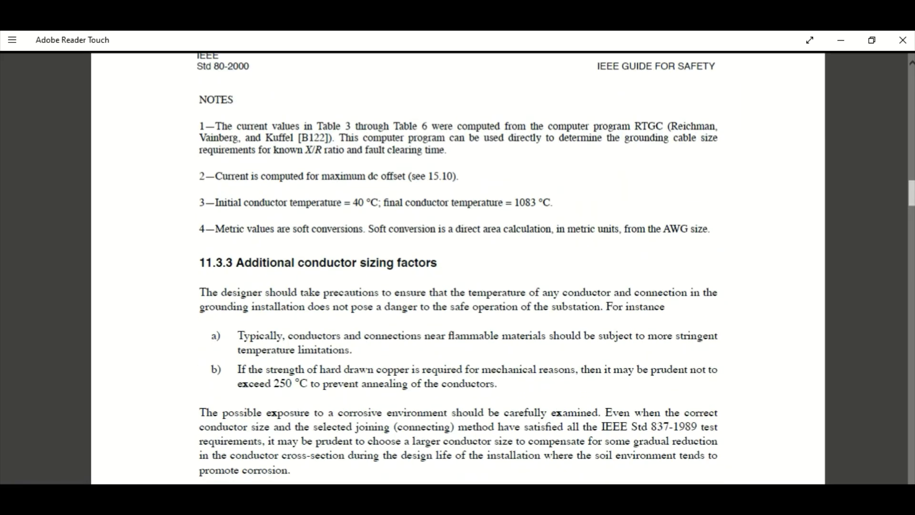
pyautogui.scroll(-2, 458, 267)
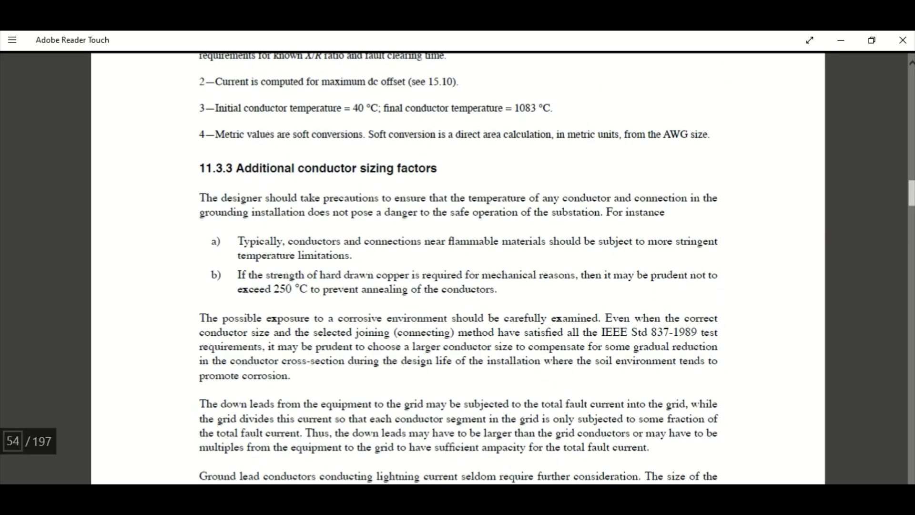
# Return to the Excel workbook and review the formula for the minimum buried conductor length in cell I22.
pyautogui.hotkey('alt', 'Tab')
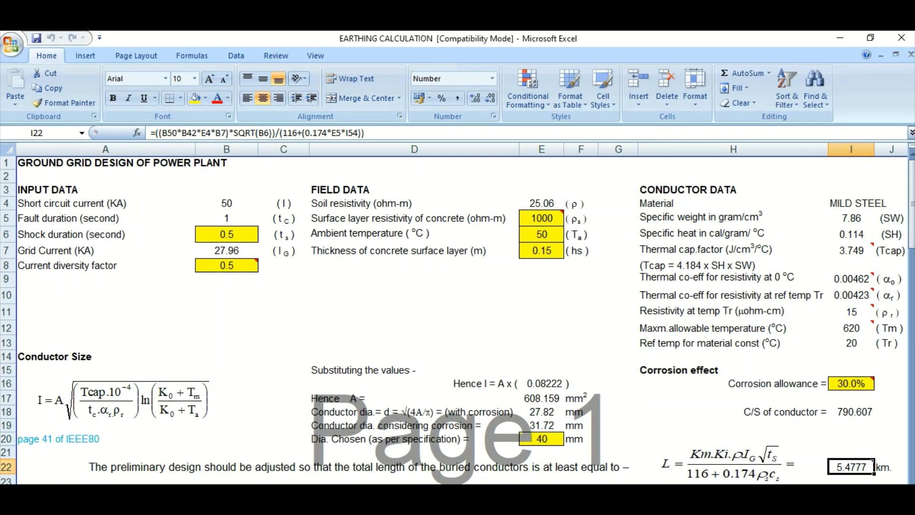
pyautogui.scroll(-1, 457, 315)
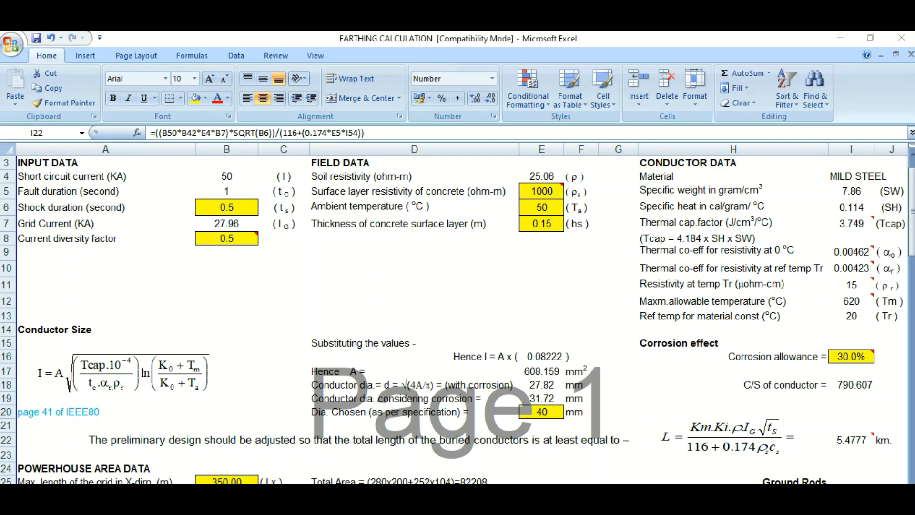
pyautogui.click(852, 440)
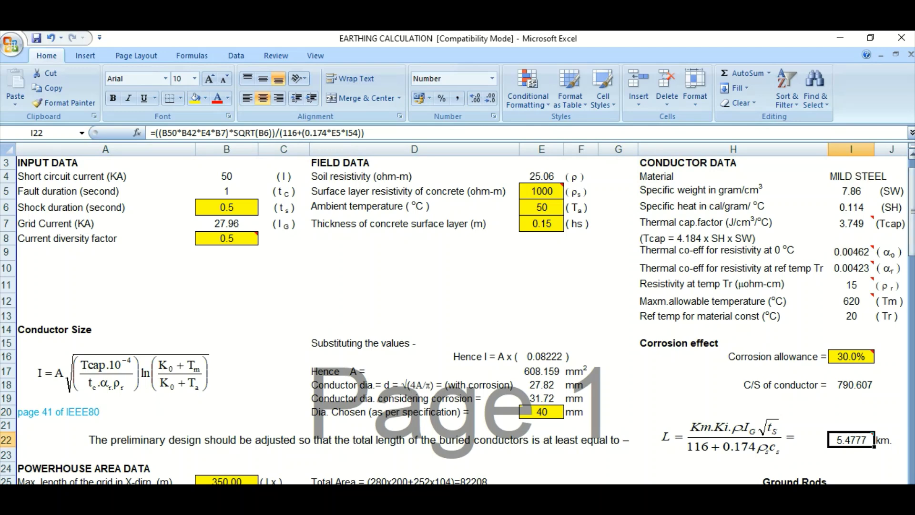
pyautogui.doubleClick(891, 238)
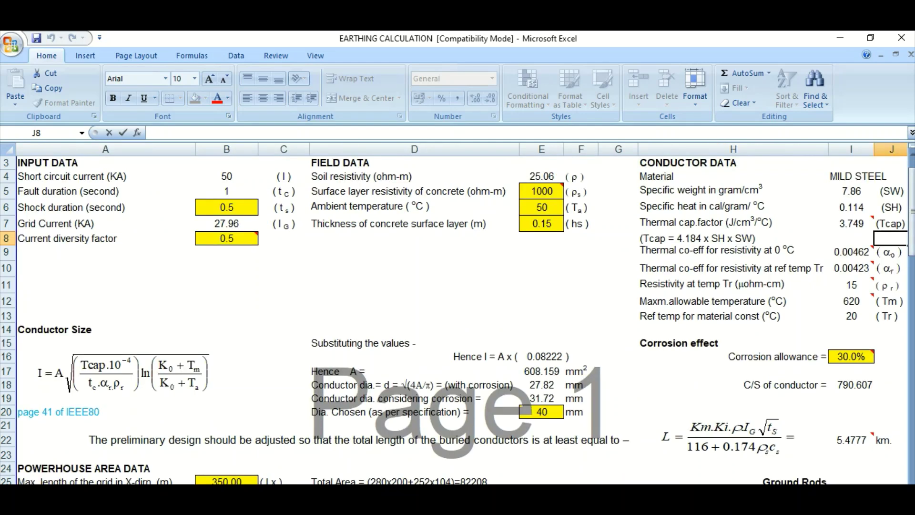
pyautogui.click(618, 300)
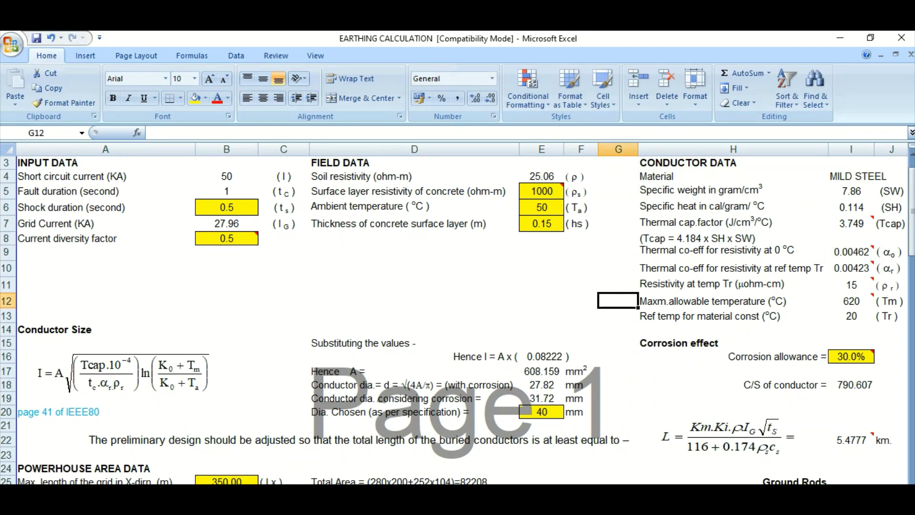